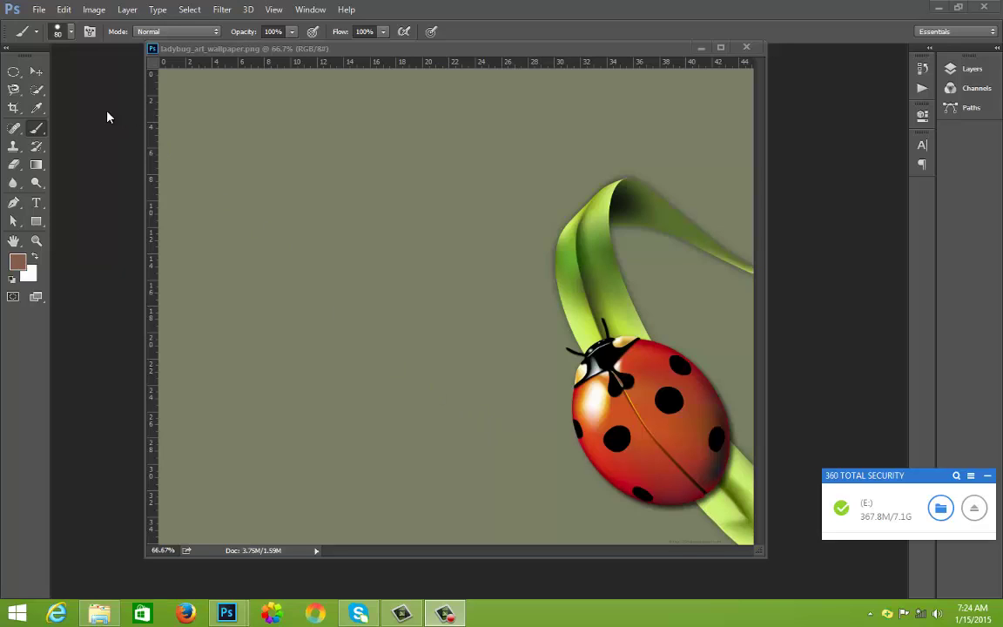
# - Quick-select the leaf's left green strip, then settle the selection brush size at 80
pyautogui.click(38, 93)
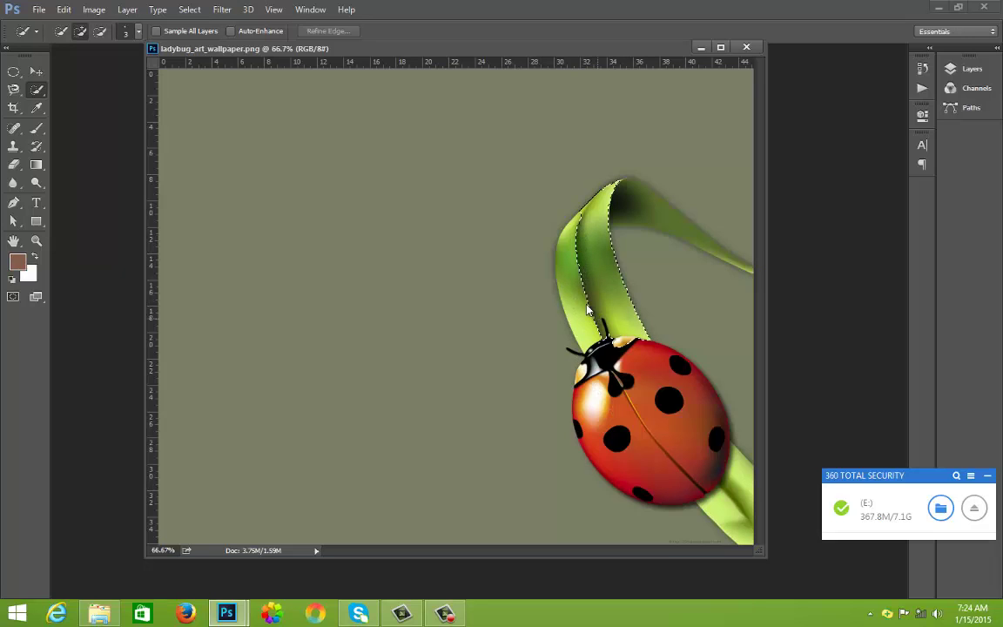
pyautogui.moveTo(582, 273)
pyautogui.mouseDown()
pyautogui.moveTo(568, 248)
pyautogui.moveTo(569, 271)
pyautogui.mouseUp()
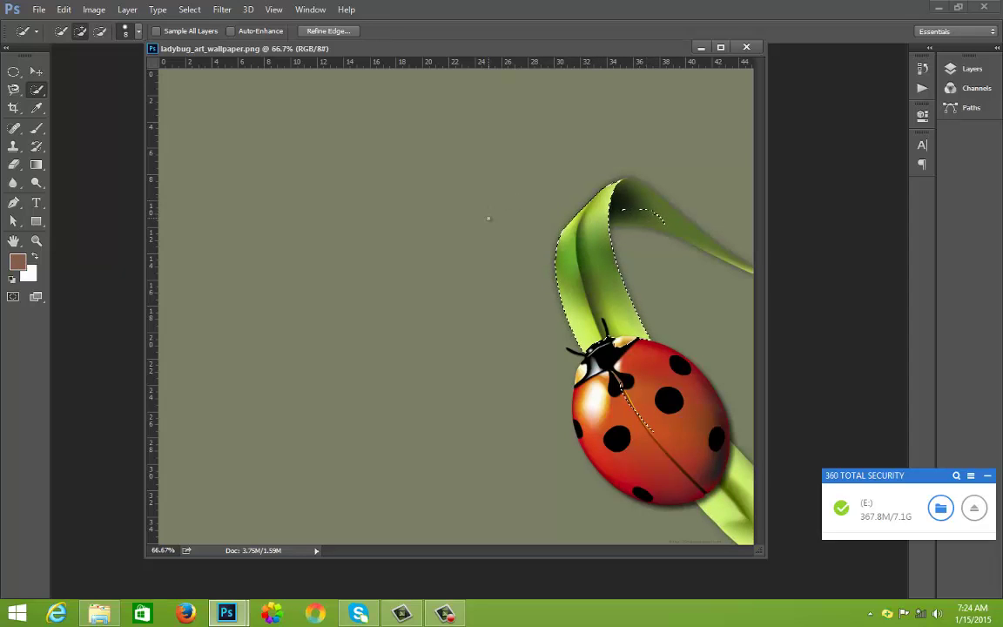
pyautogui.press(']')
pyautogui.press(']')
pyautogui.press(']')
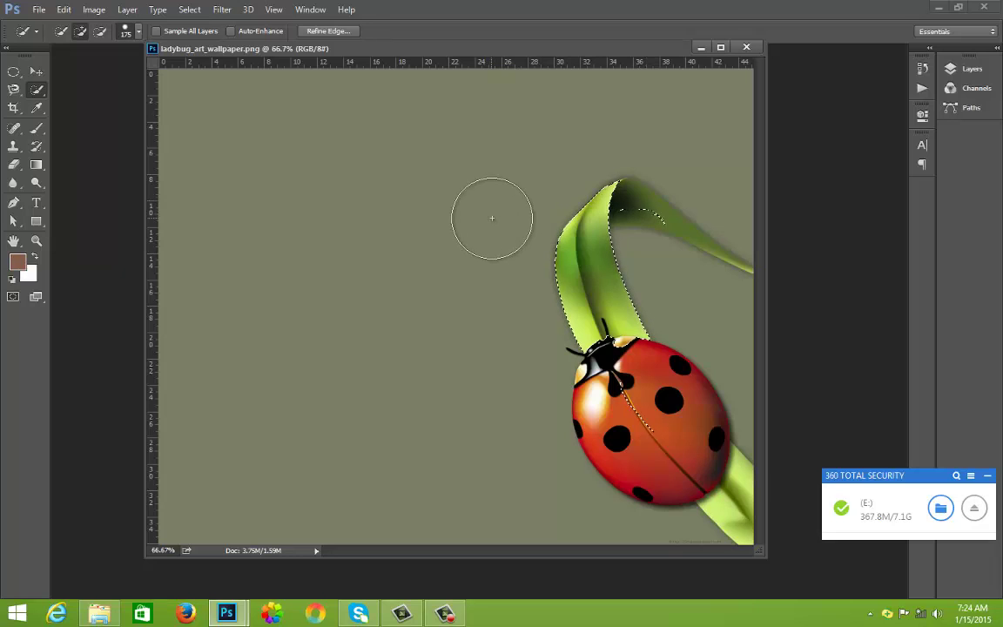
pyautogui.press('[')
pyautogui.press('[')
pyautogui.press('[')
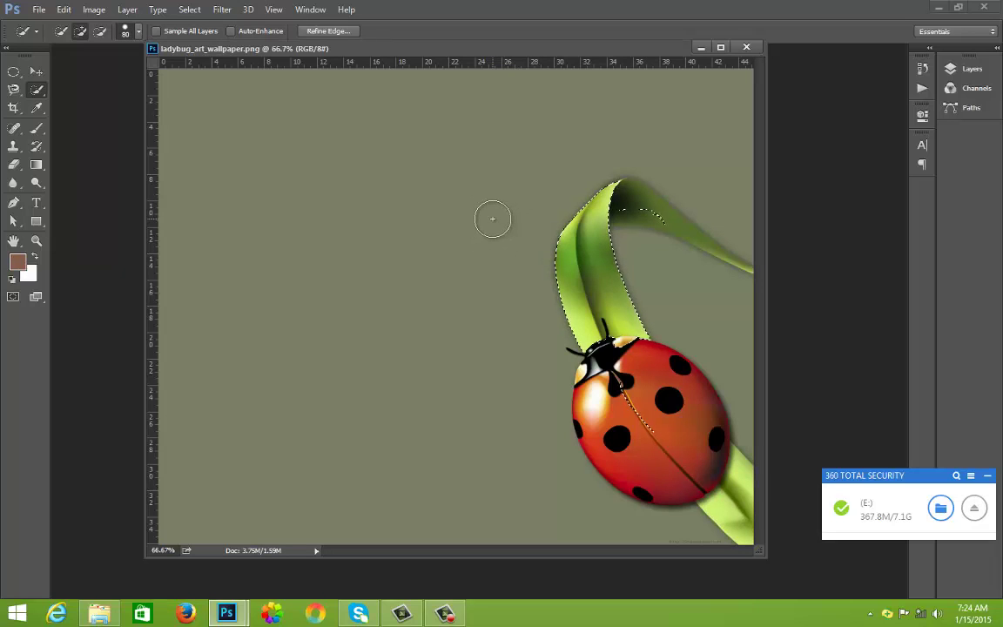
pyautogui.press('[')
pyautogui.press('[')
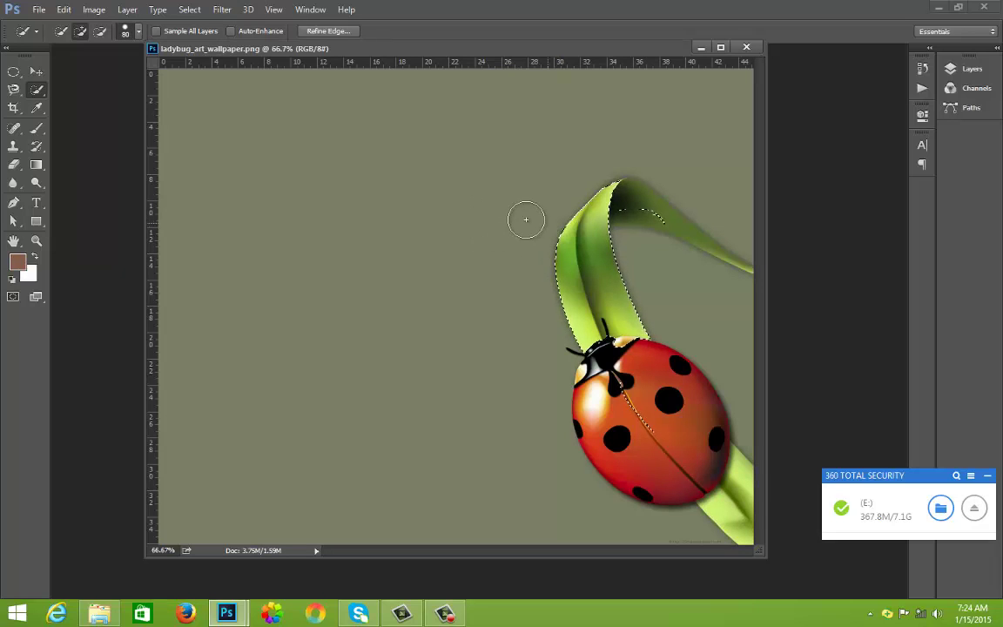
pyautogui.press('[')
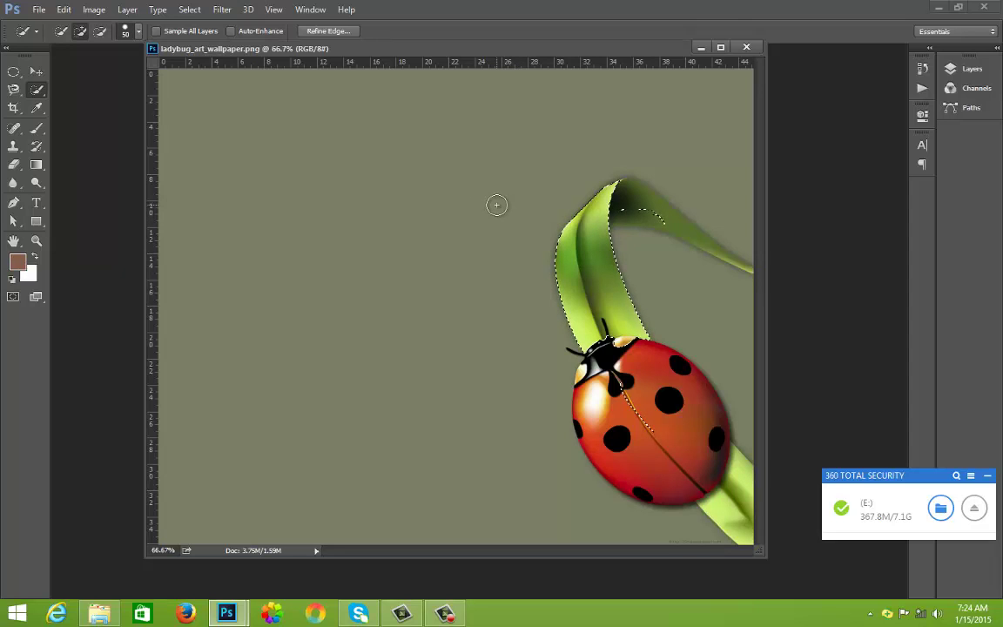
pyautogui.press(']')
pyautogui.press(']')
pyautogui.press(']')
pyautogui.press(']')
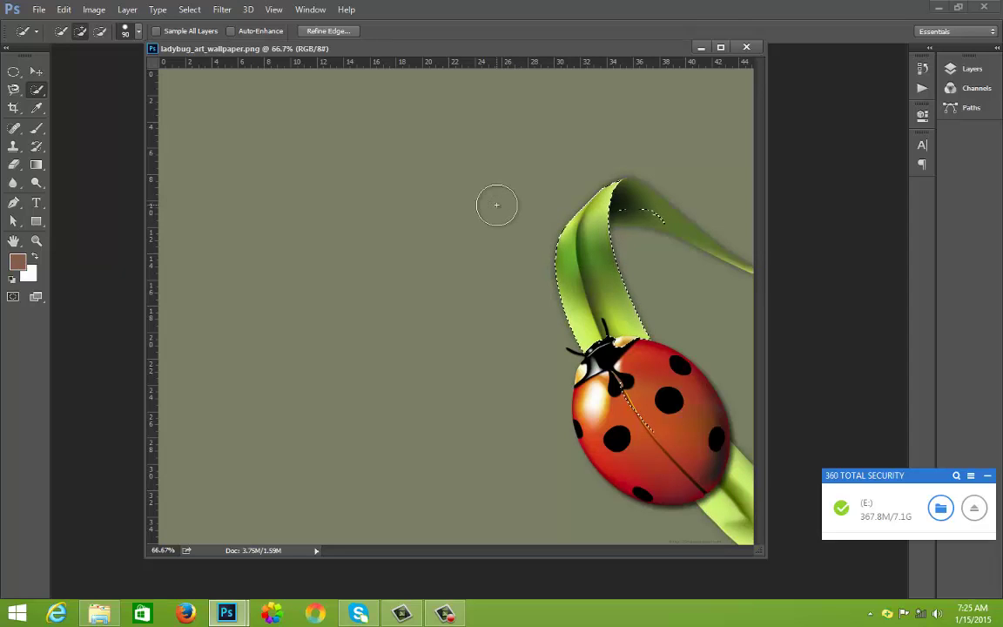
pyautogui.press(']')
pyautogui.press(']')
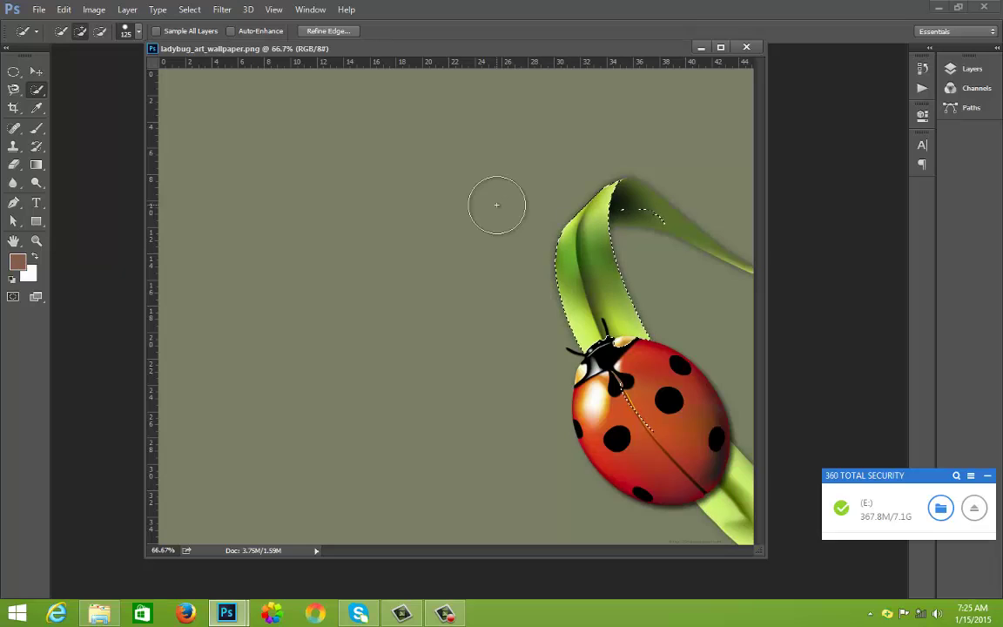
pyautogui.press('[')
pyautogui.press('[')
pyautogui.press('[')
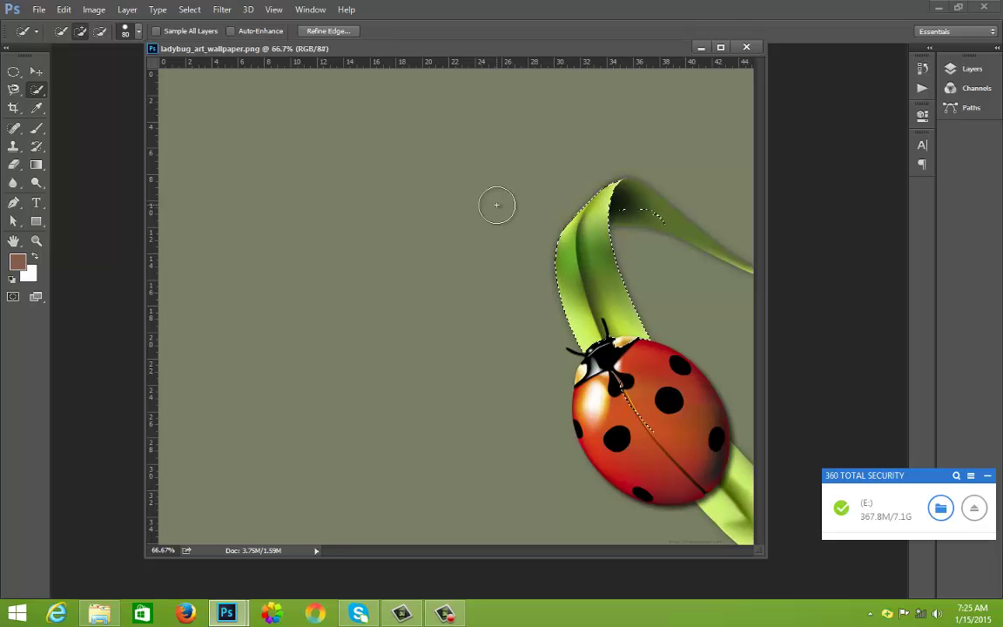
pyautogui.press('[')
pyautogui.press('[')
pyautogui.press('[')
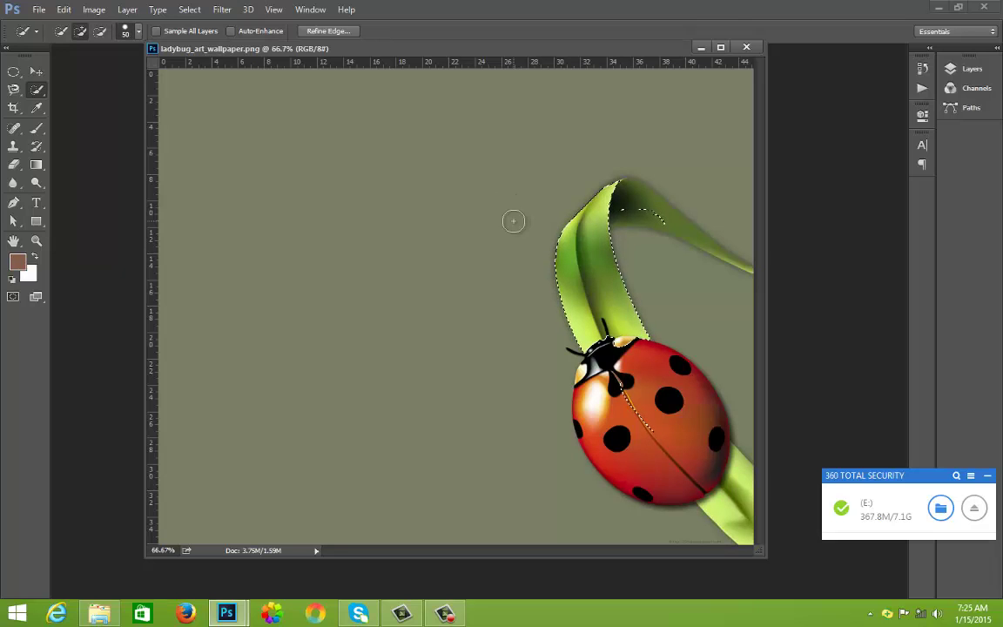
# - Add the ladybug's body, spot, the leaf tail and the upper leaf curve to the selection
pyautogui.moveTo(631, 419); pyautogui.dragTo(649, 455)
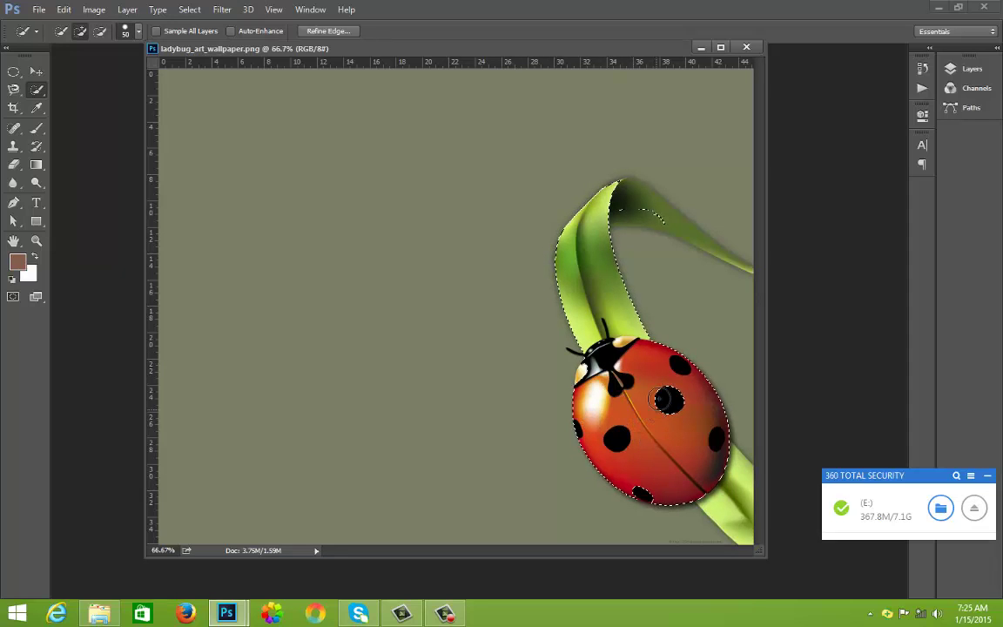
pyautogui.moveTo(597, 356); pyautogui.dragTo(595, 395)
pyautogui.moveTo(645, 484); pyautogui.dragTo(742, 512)
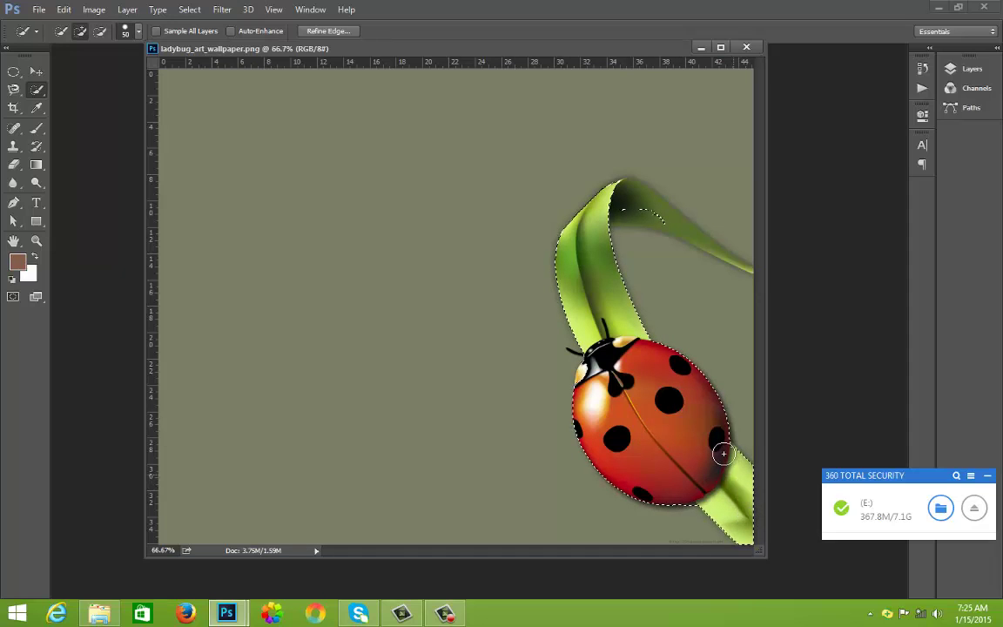
pyautogui.press(']')
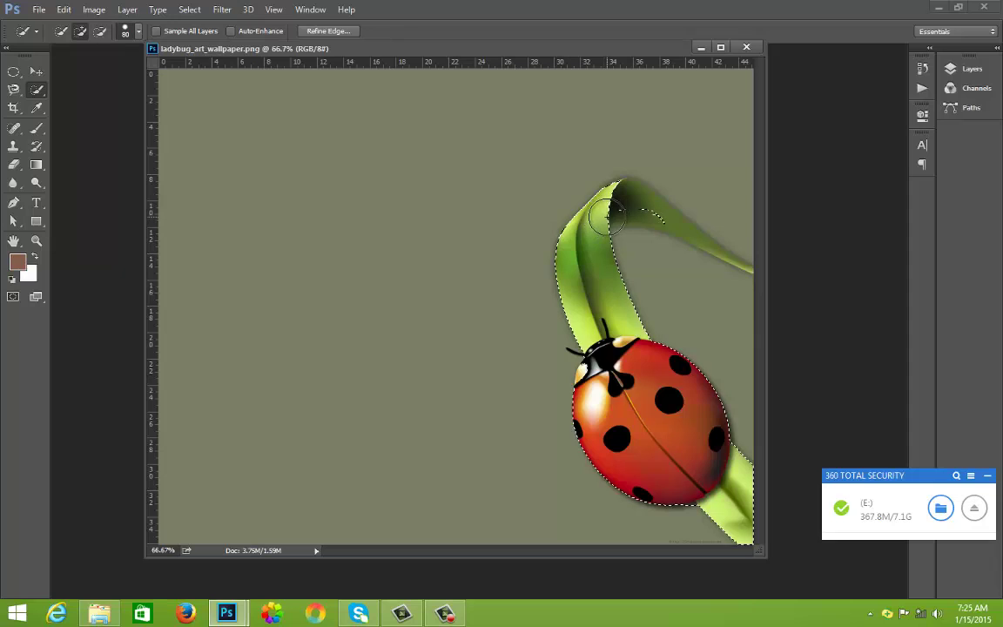
pyautogui.moveTo(614, 201); pyautogui.dragTo(619, 199)
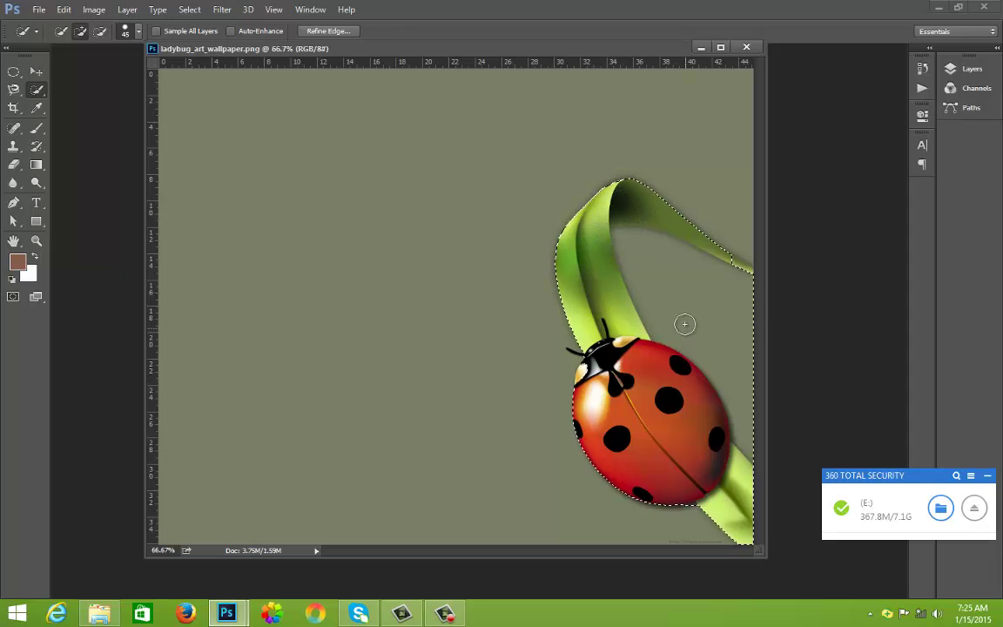
# - Trim the background right of the leaf, extend toward the leaf tip, and shrink the brush to 15
pyautogui.moveTo(681, 310); pyautogui.dragTo(704, 327)
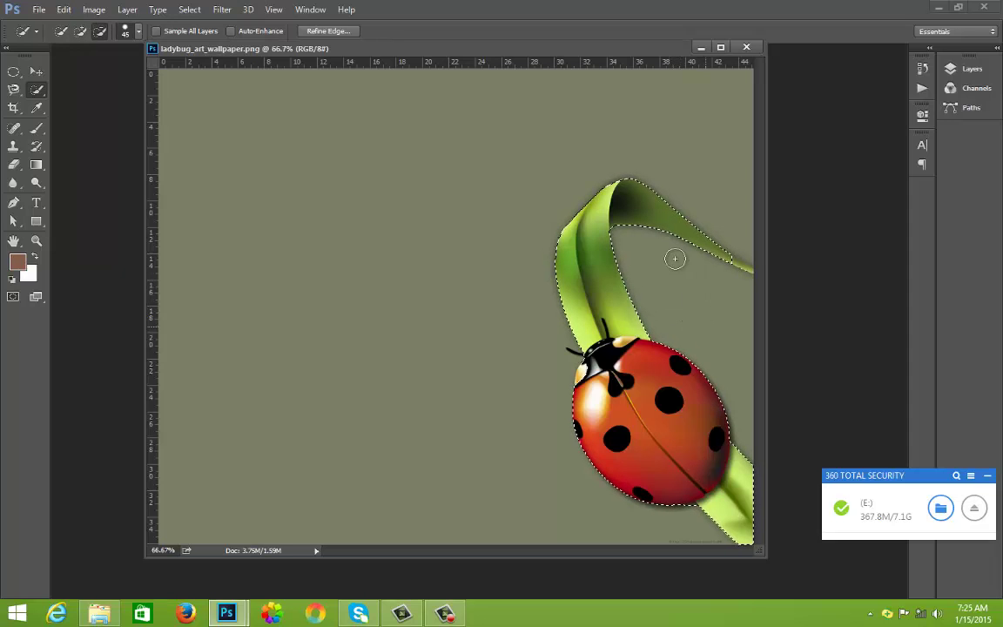
pyautogui.press('alt')
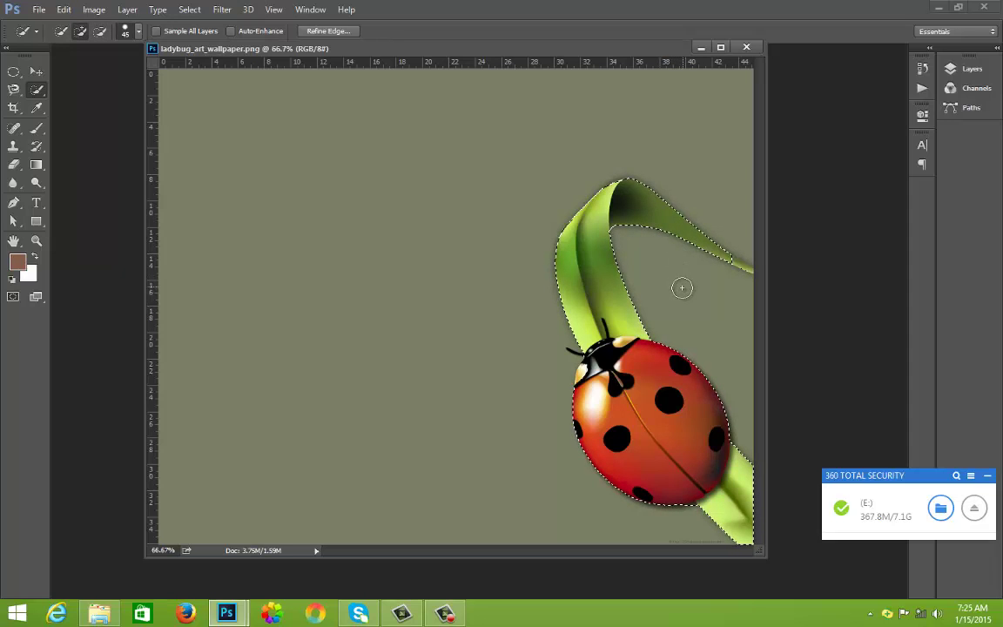
pyautogui.press('alt')
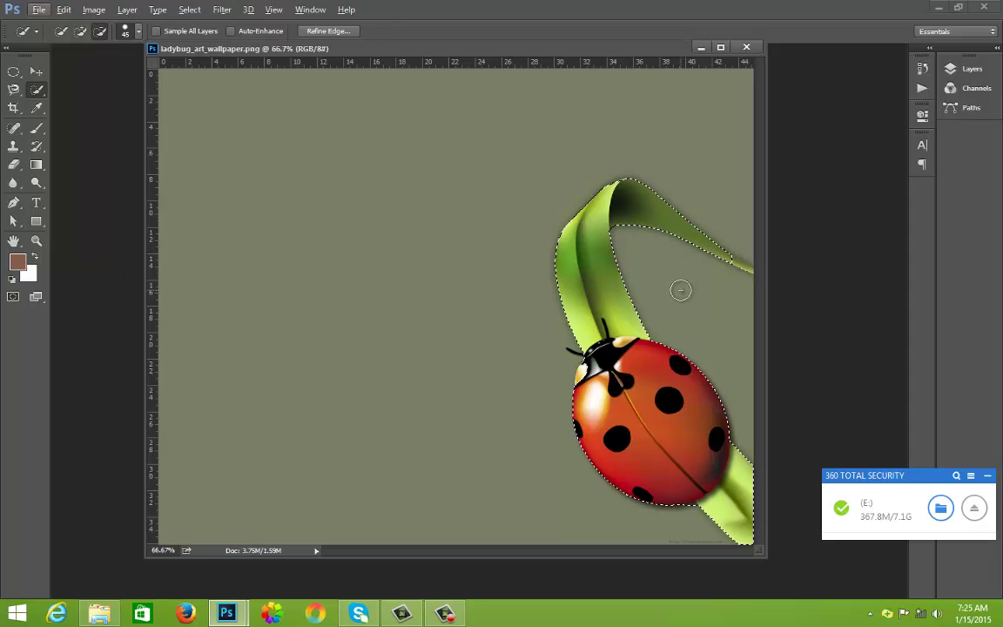
pyautogui.moveTo(685, 292)
pyautogui.mouseDown()
pyautogui.moveTo(706, 290)
pyautogui.moveTo(678, 289)
pyautogui.moveTo(627, 241)
pyautogui.mouseUp()
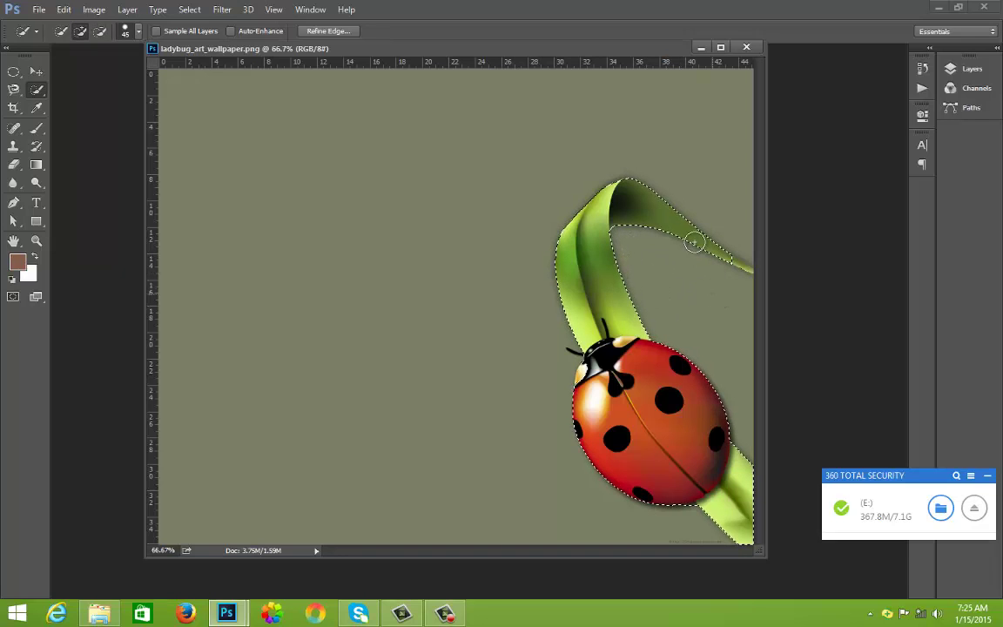
pyautogui.moveTo(690, 235); pyautogui.dragTo(747, 269)
pyautogui.hotkey('ctrl', 'z')
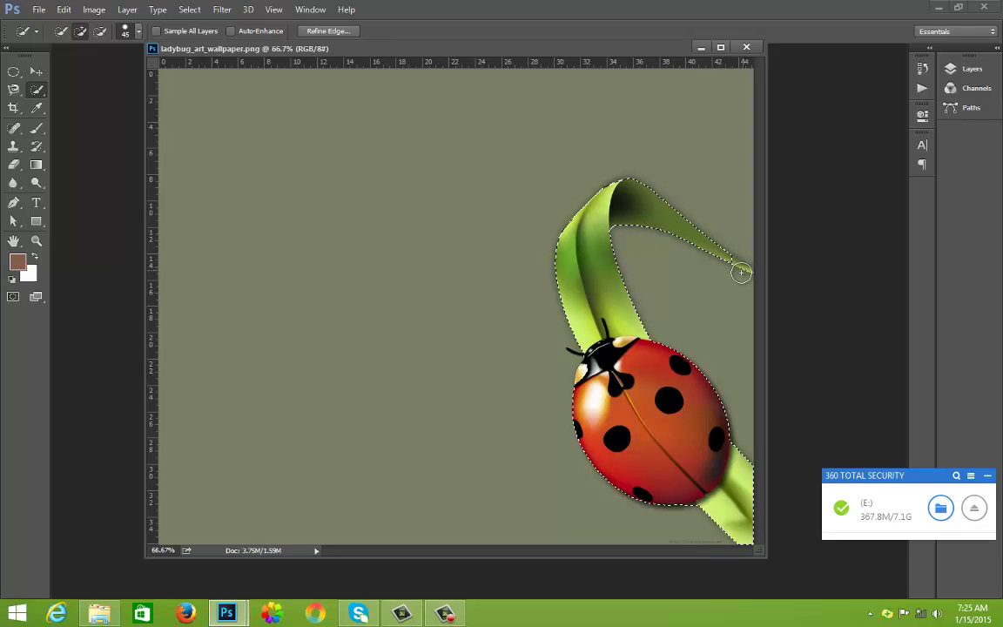
pyautogui.press('[')
pyautogui.press('[')
pyautogui.press('[')
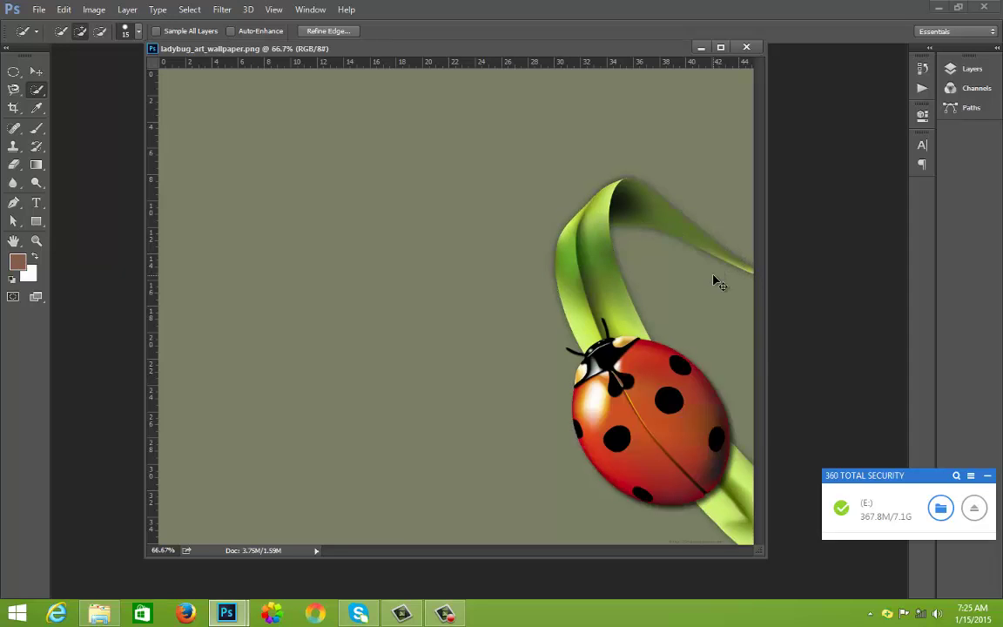
# - Zoom to 100% and extend the selection along the leaf to its tip
pyautogui.hotkey('ctrl', '+')
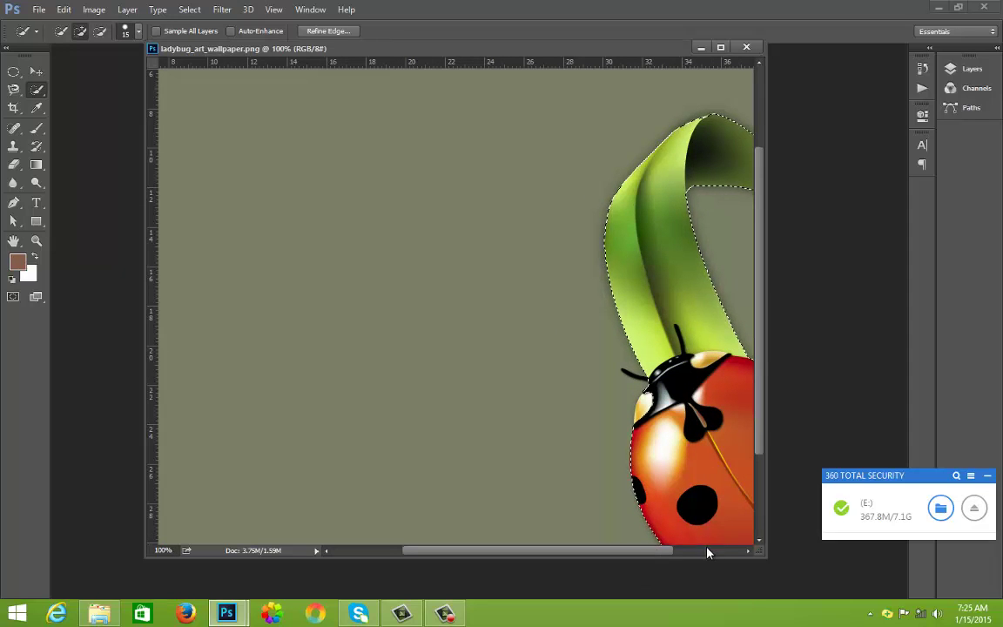
pyautogui.moveTo(647, 549); pyautogui.dragTo(770, 548)
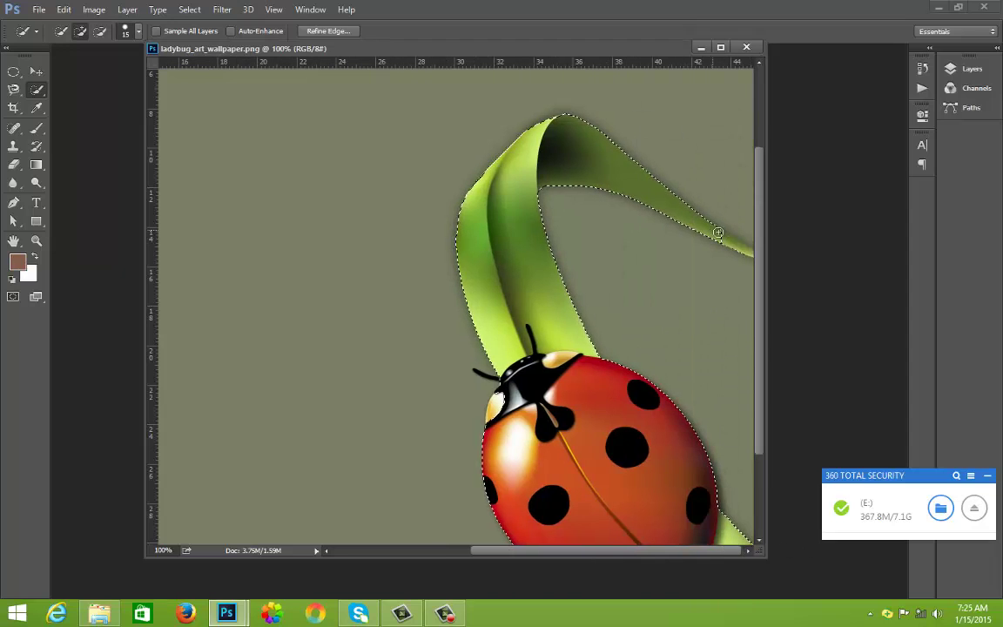
pyautogui.moveTo(727, 242); pyautogui.dragTo(748, 251)
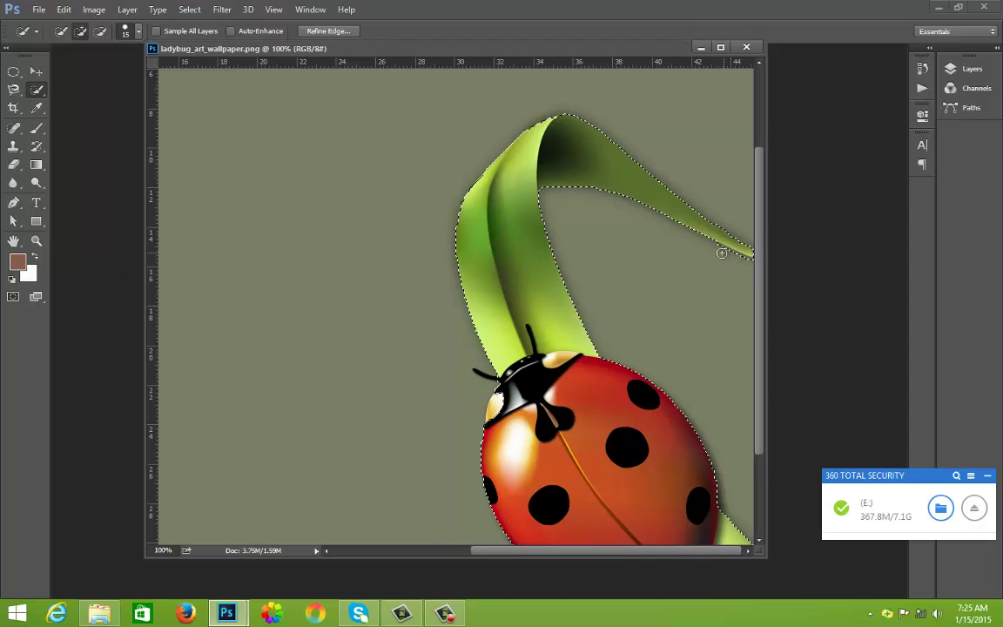
pyautogui.press('alt')
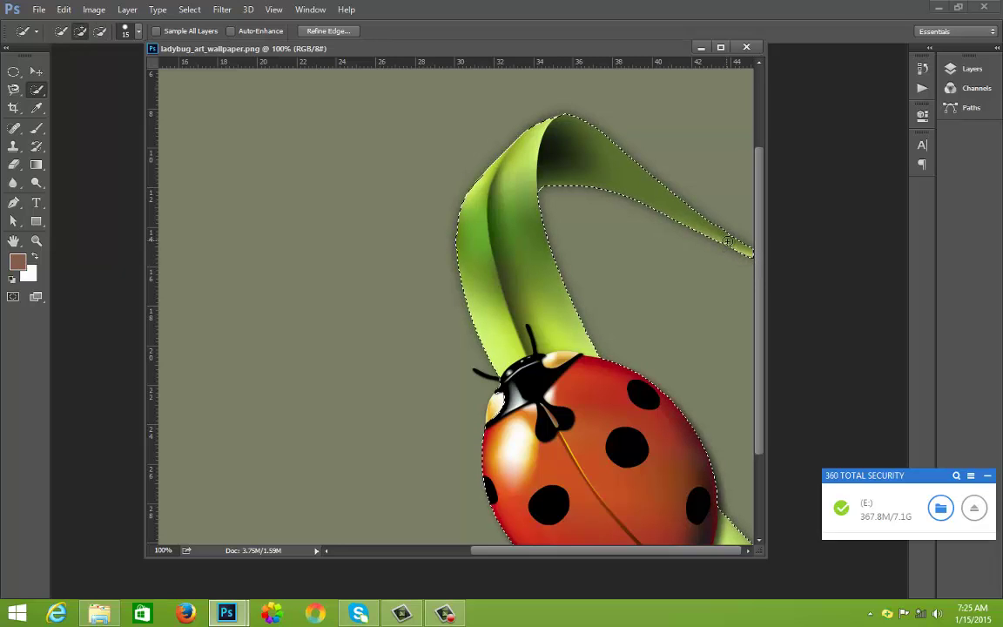
pyautogui.scroll(-5, 664, 342)
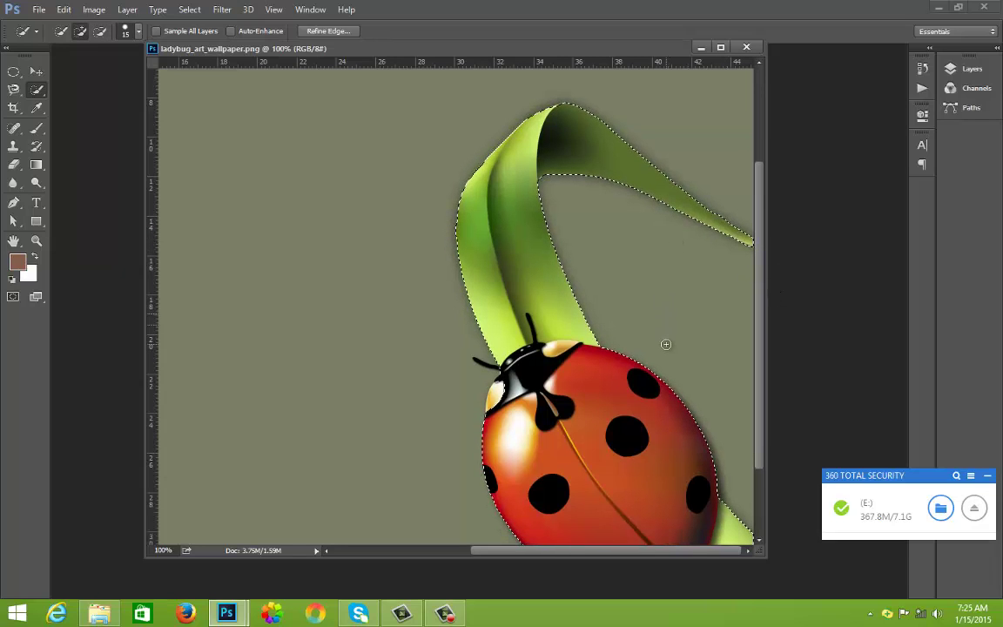
pyautogui.scroll(-1, 453, 266)
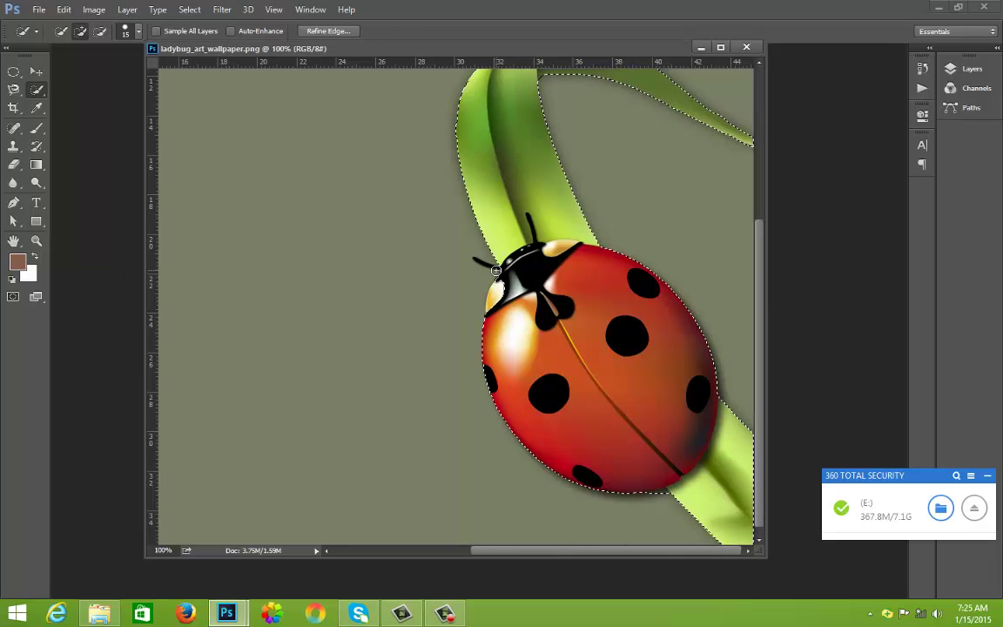
# - With a smaller brush, zoom in and add the left antenna, neck and shoulder edge
pyautogui.press('[')
pyautogui.press('[')
pyautogui.hotkey('ctrl', '+')
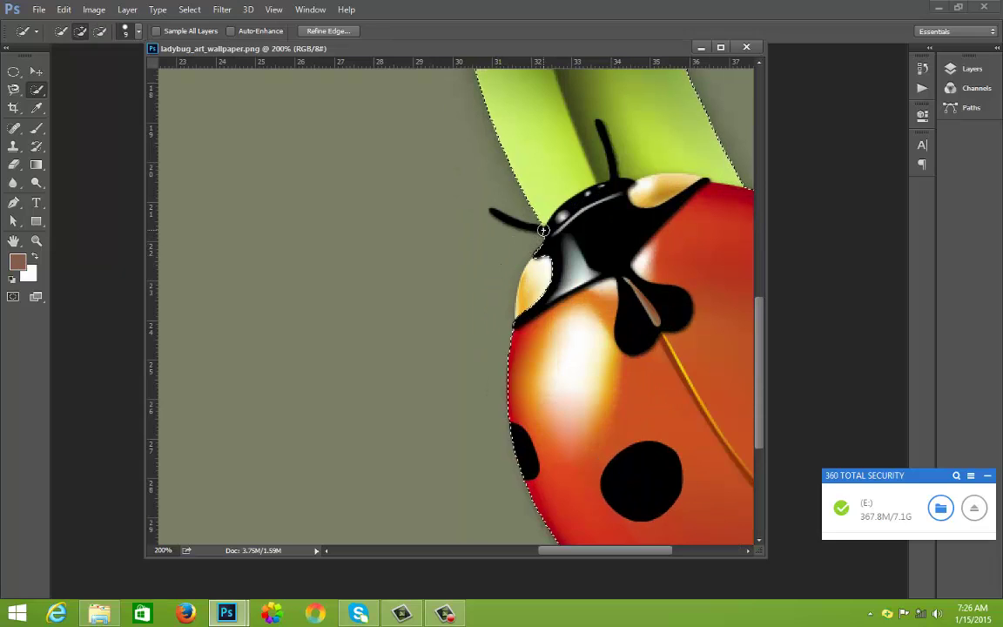
pyautogui.press('[')
pyautogui.press('[')
pyautogui.press('[')
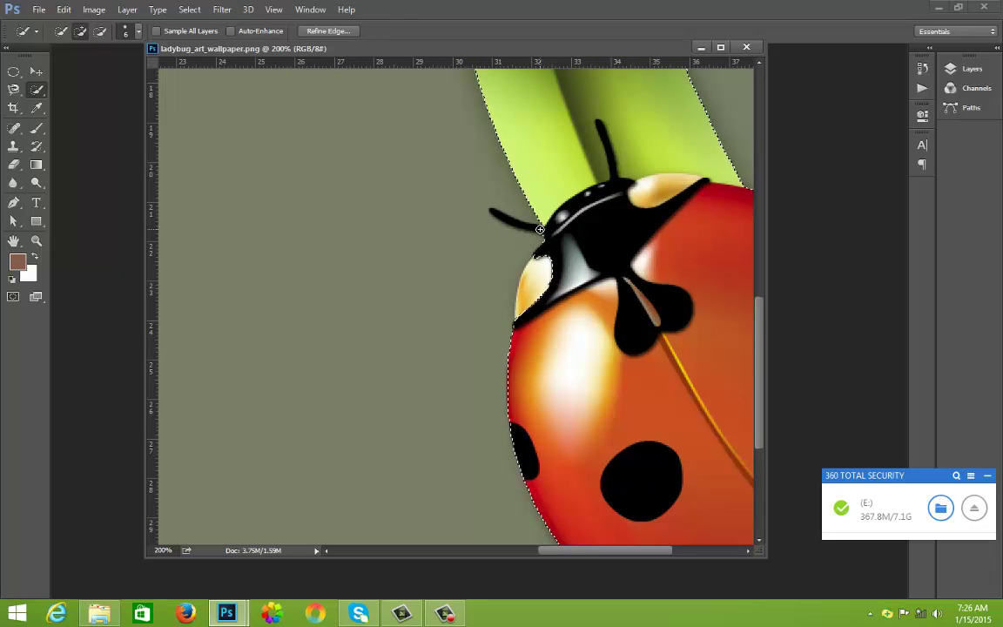
pyautogui.moveTo(540, 229); pyautogui.dragTo(512, 224)
pyautogui.click(547, 253)
pyautogui.moveTo(546, 253); pyautogui.dragTo(525, 295)
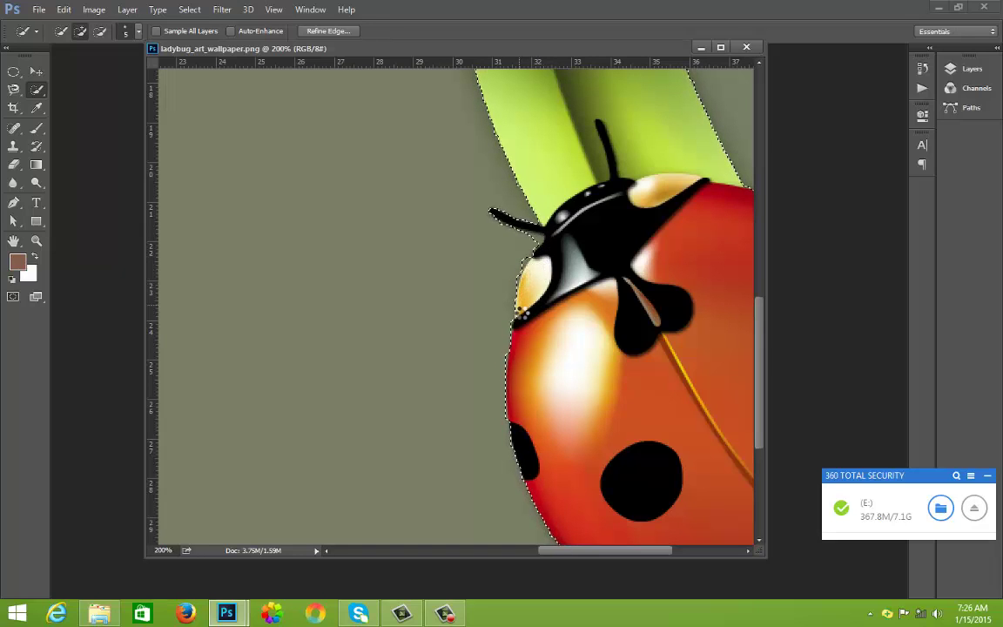
# - Subtract stray background near the ladybug's neck and pale head patch
pyautogui.press('alt')
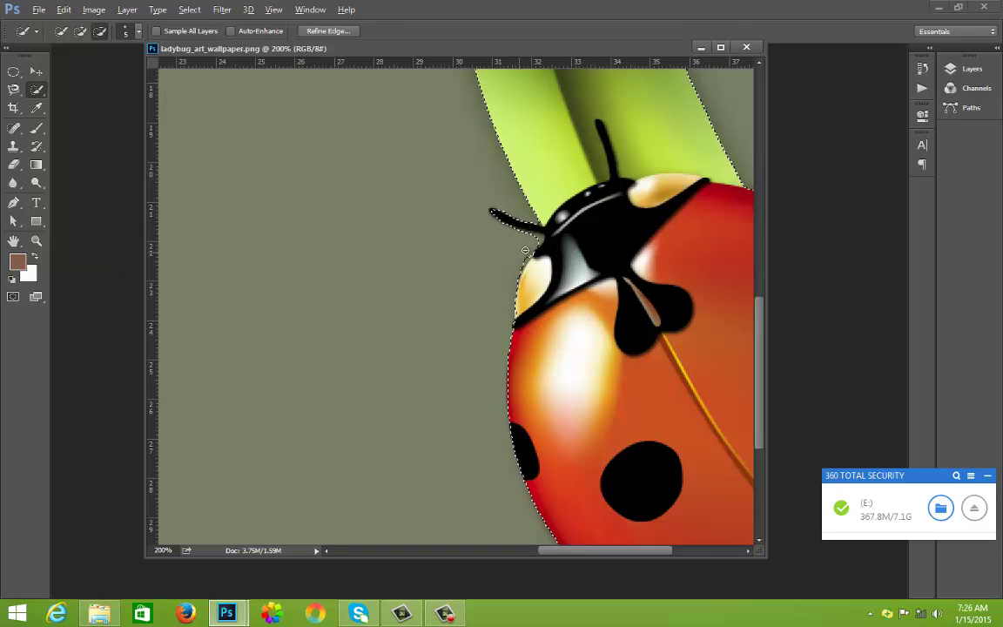
pyautogui.keyDown('alt'); pyautogui.click(529, 249); pyautogui.keyUp('alt')
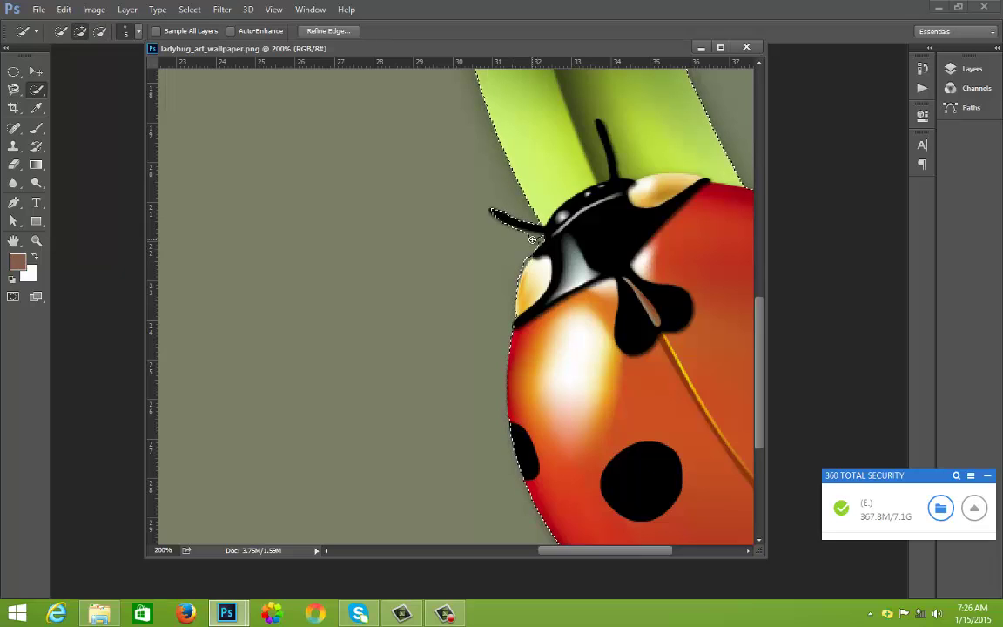
pyautogui.press('alt')
pyautogui.moveTo(525, 261); pyautogui.dragTo(525, 299)
pyautogui.scroll(2, 607, 249)
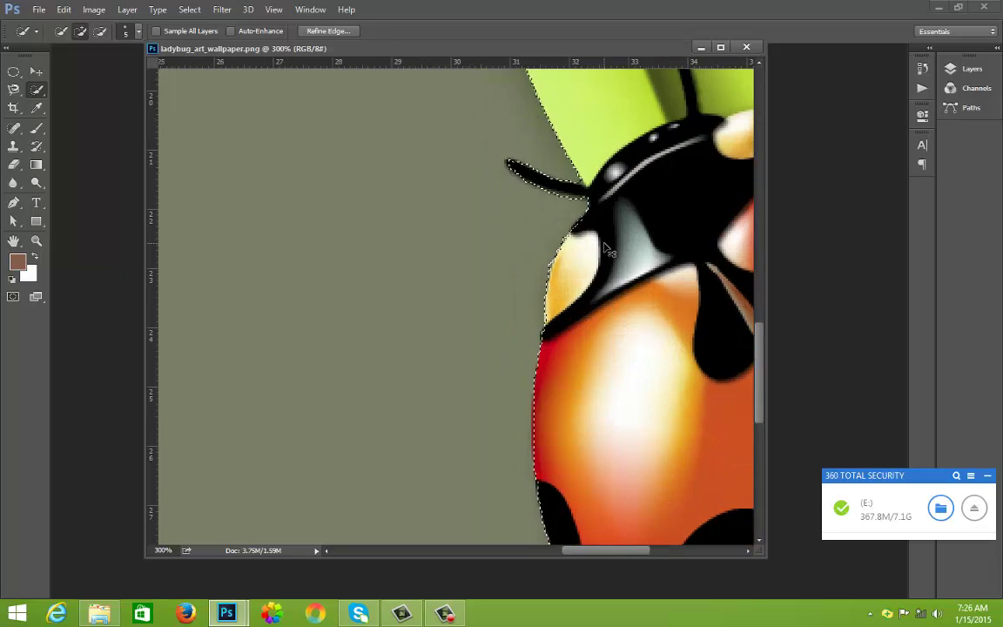
pyautogui.scroll(-1, 607, 249)
# - Invert the selection with Select > Inverse so the grey-green background is selected
pyautogui.scroll(-2, 606, 249)
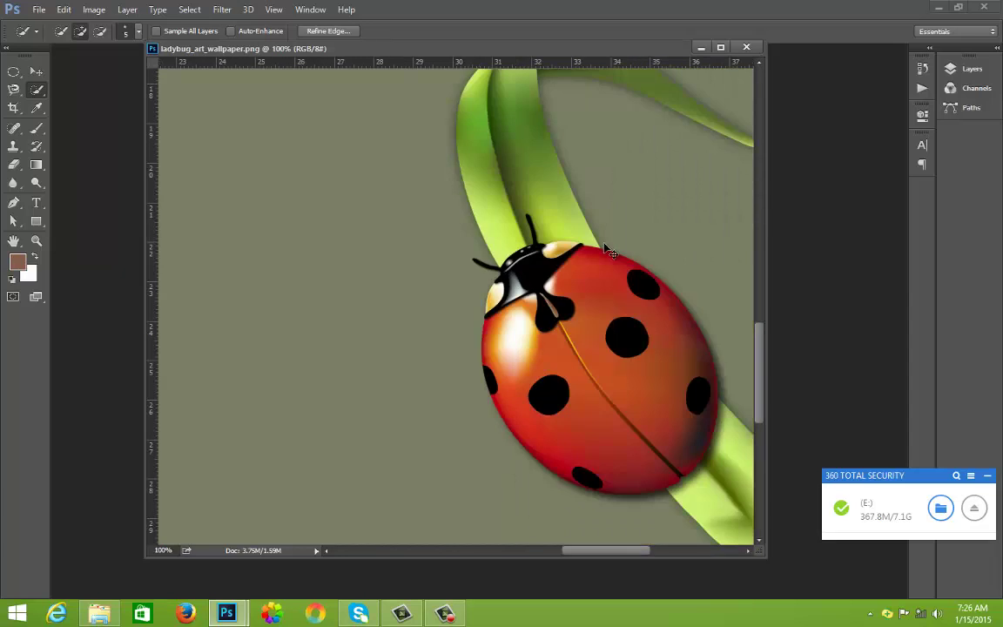
pyautogui.scroll(-1, 607, 249)
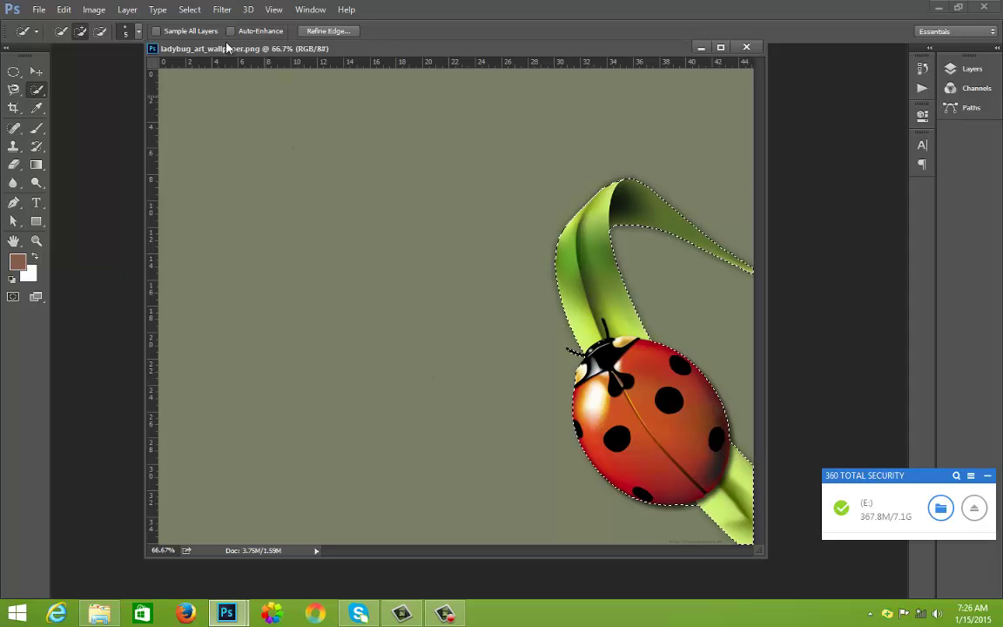
pyautogui.click(189, 9)
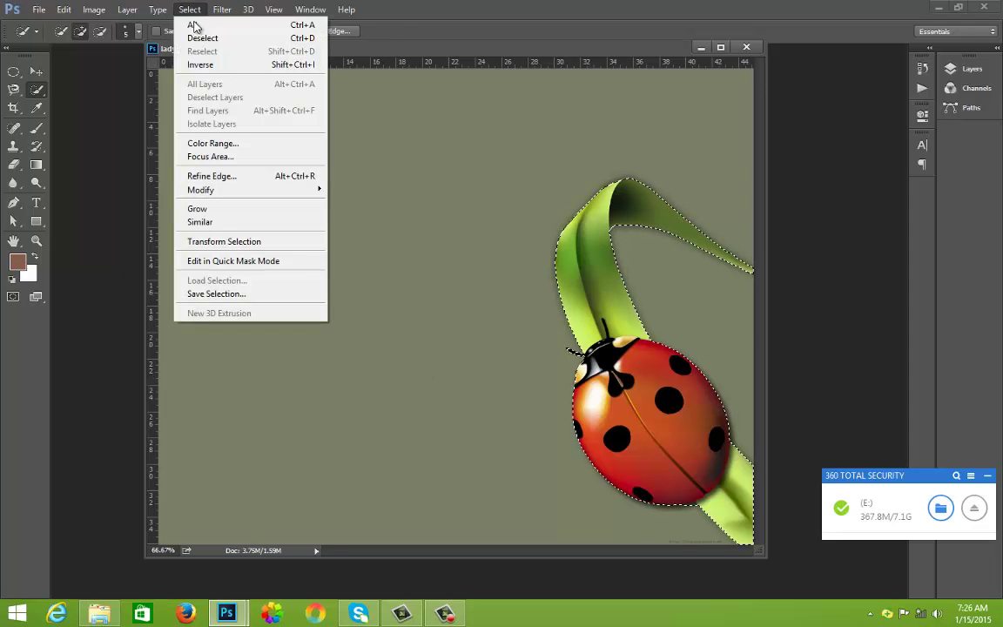
pyautogui.click(228, 66)
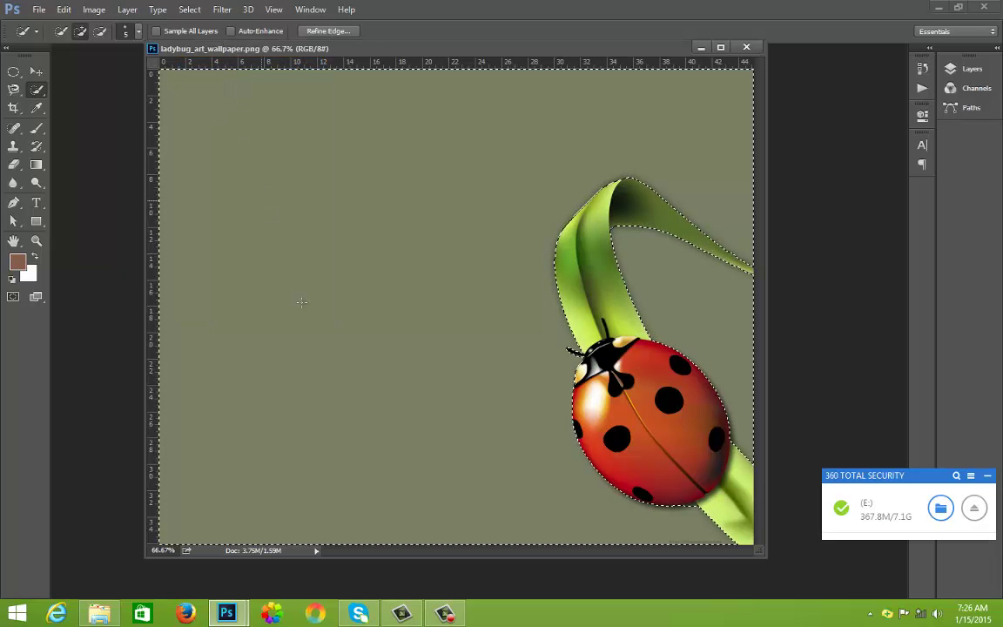
# - Fill the background with 50% Gray at 60% opacity via Edit > Fill, then deselect
pyautogui.click(63, 10)
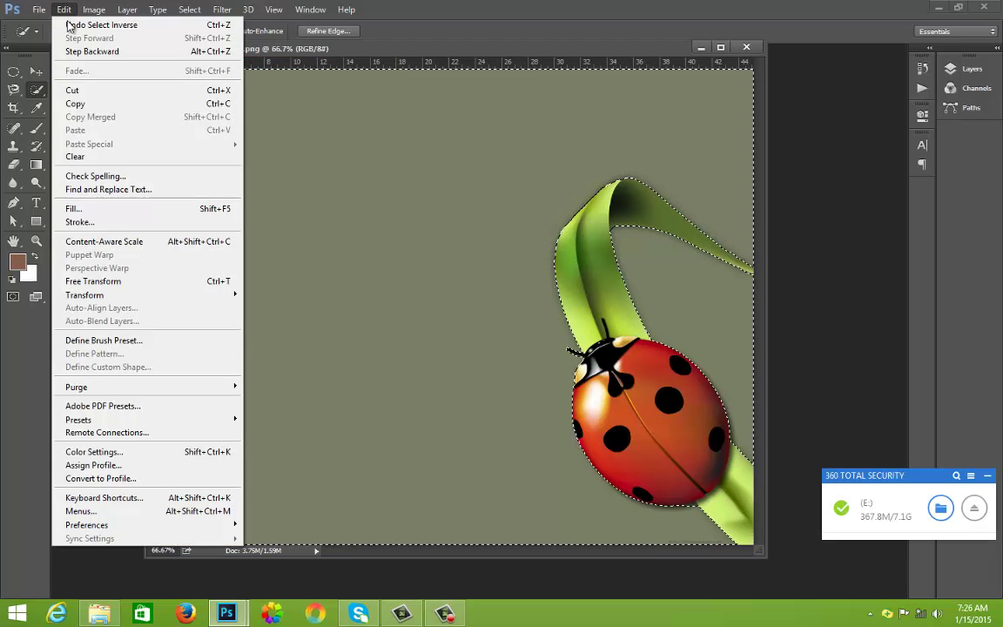
pyautogui.click(84, 209)
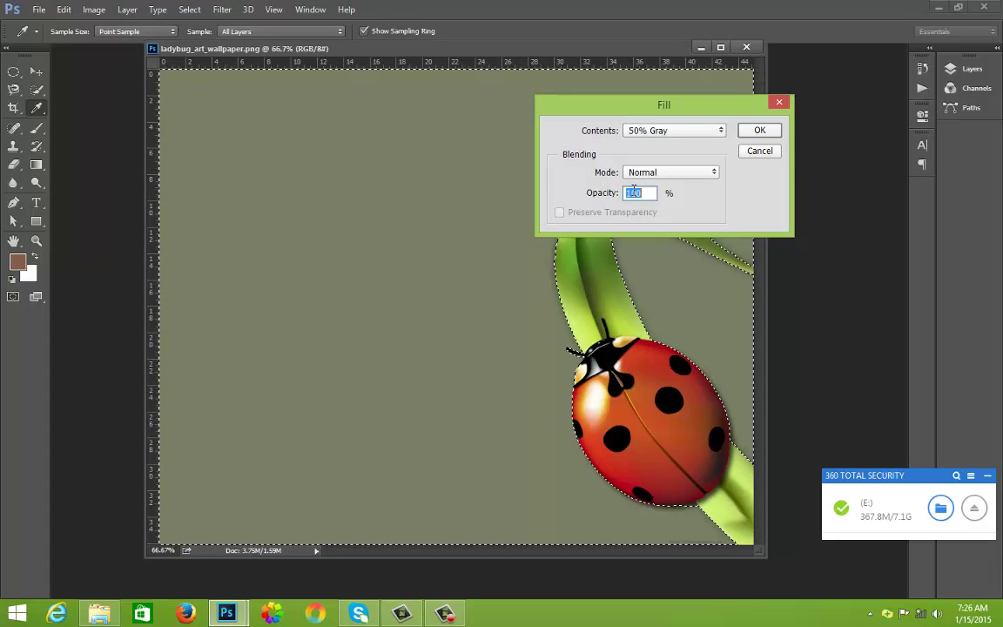
pyautogui.write('60')
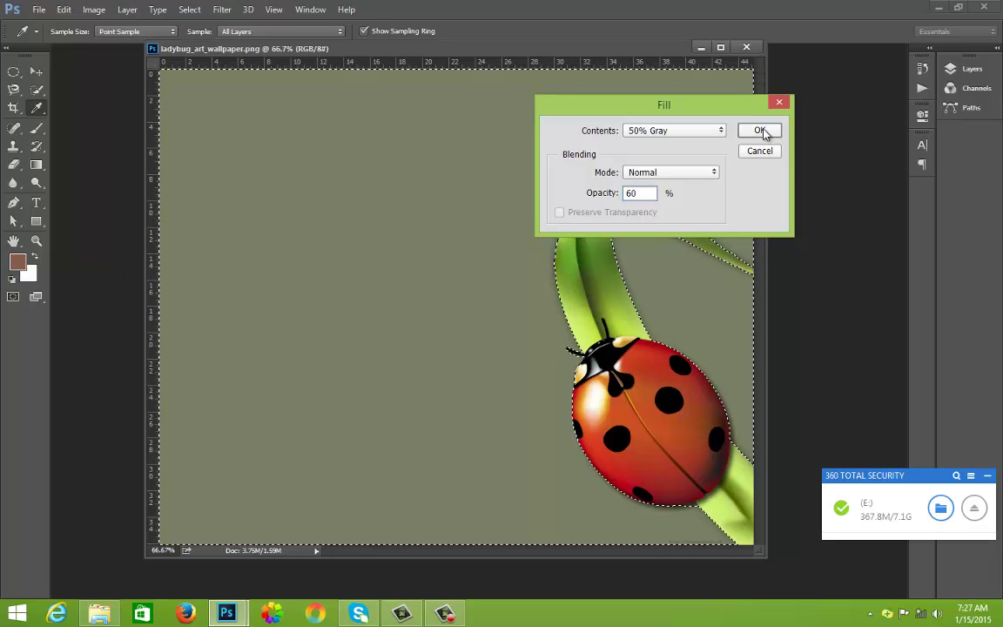
pyautogui.click(759, 130)
pyautogui.press('w')
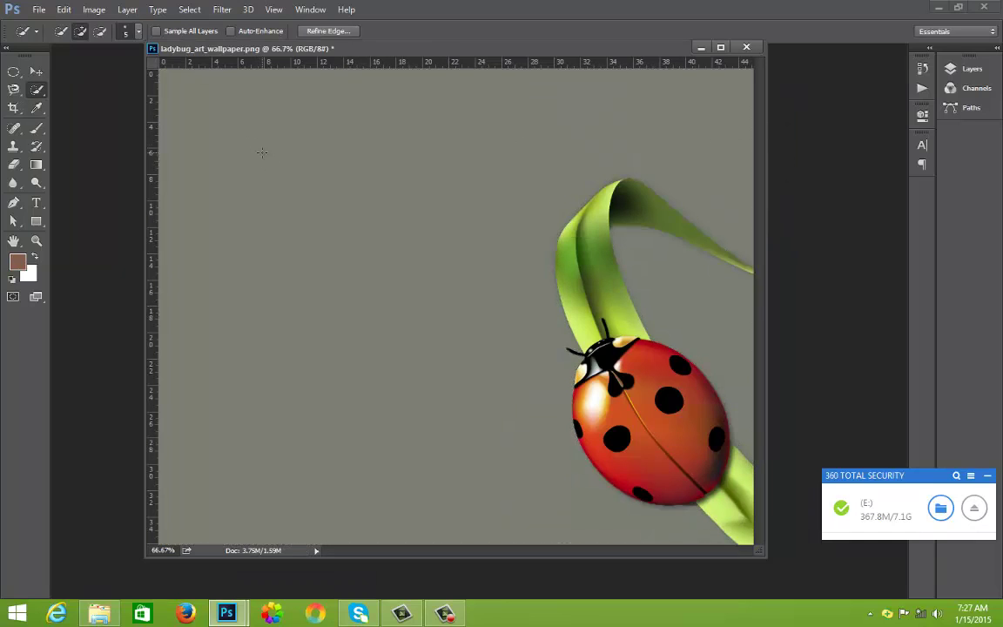
pyautogui.hotkey('ctrl', 'd')
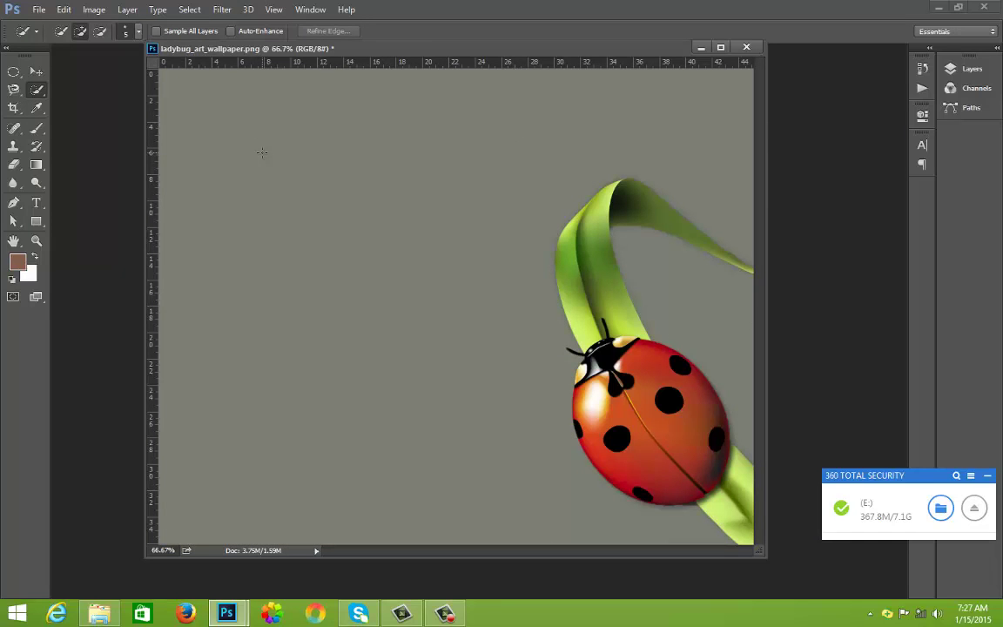